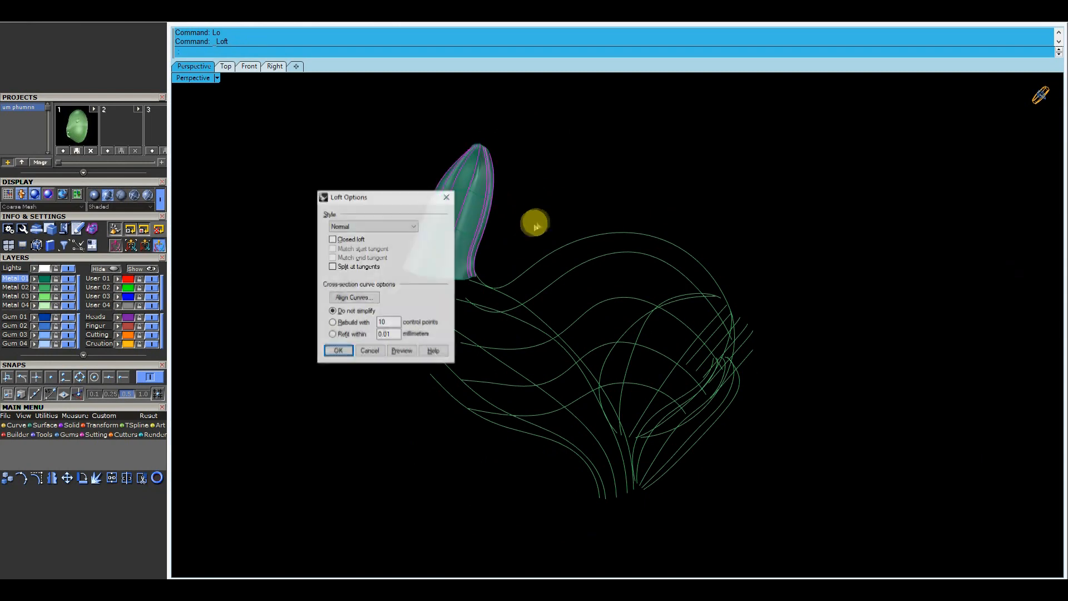
- Bring the saved rabbit head into the scene and loft the ear curves into a surface
key(Escape)
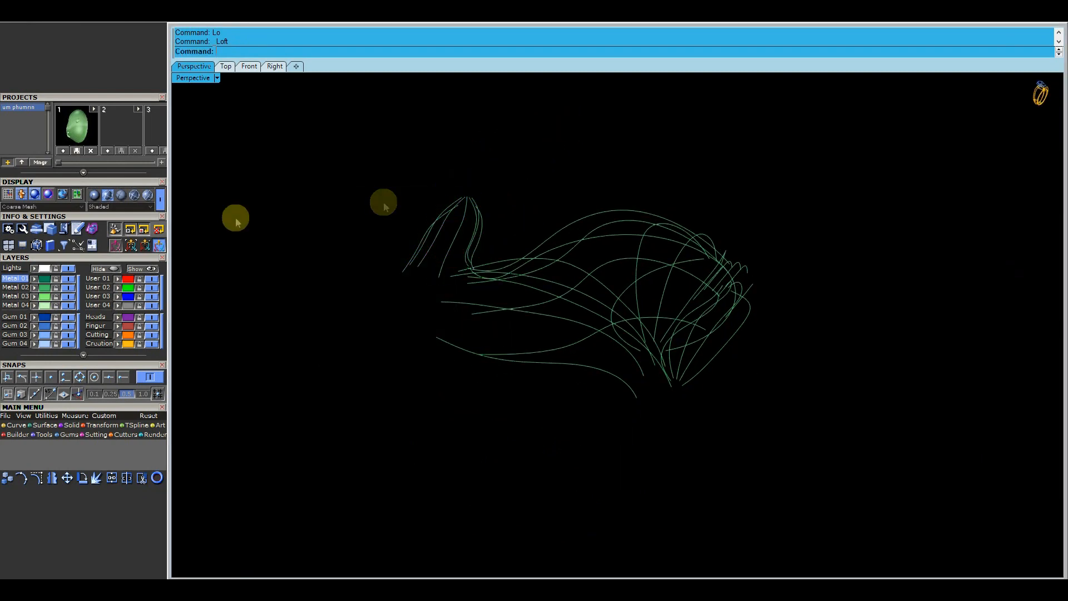
click(82, 131)
right_drag(268, 194, 606, 213)
drag(648, 213, 590, 116)
text(loft)
key(Return)
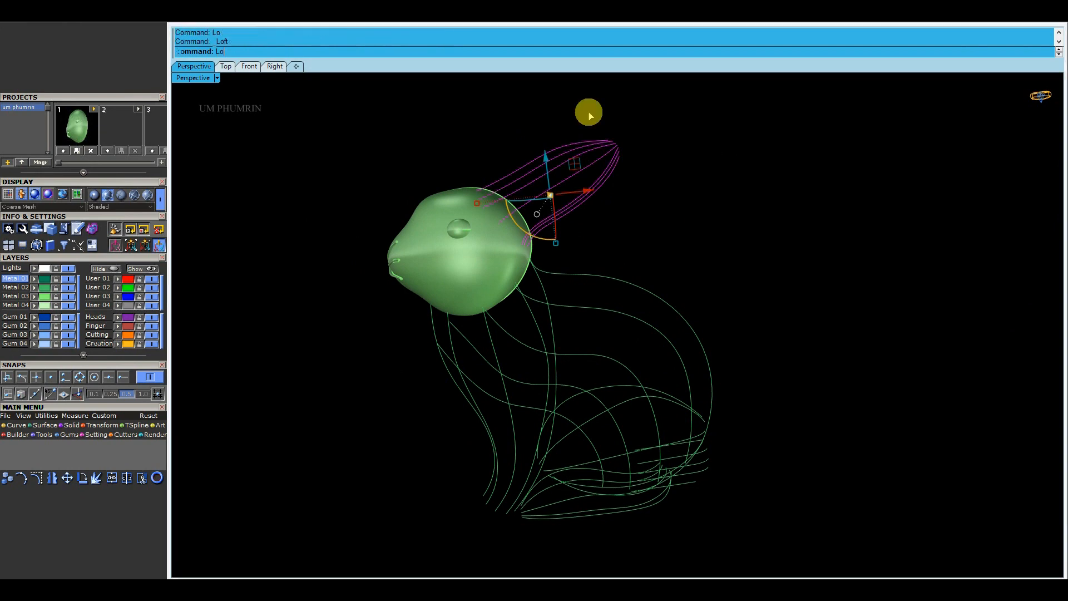
key(Return)
- Loft the neck and front leg curves below the head with Normal style, entering 50 as the rebuild control point count
right_drag(704, 248, 513, 341)
scroll(513, 341, up, 2)
drag(530, 329, 501, 326)
shift+right_drag(544, 288, 610, 240)
shift+click(517, 252)
shift+click(466, 229)
text(Lo)
key(Return)
right_drag(509, 246, 626, 178)
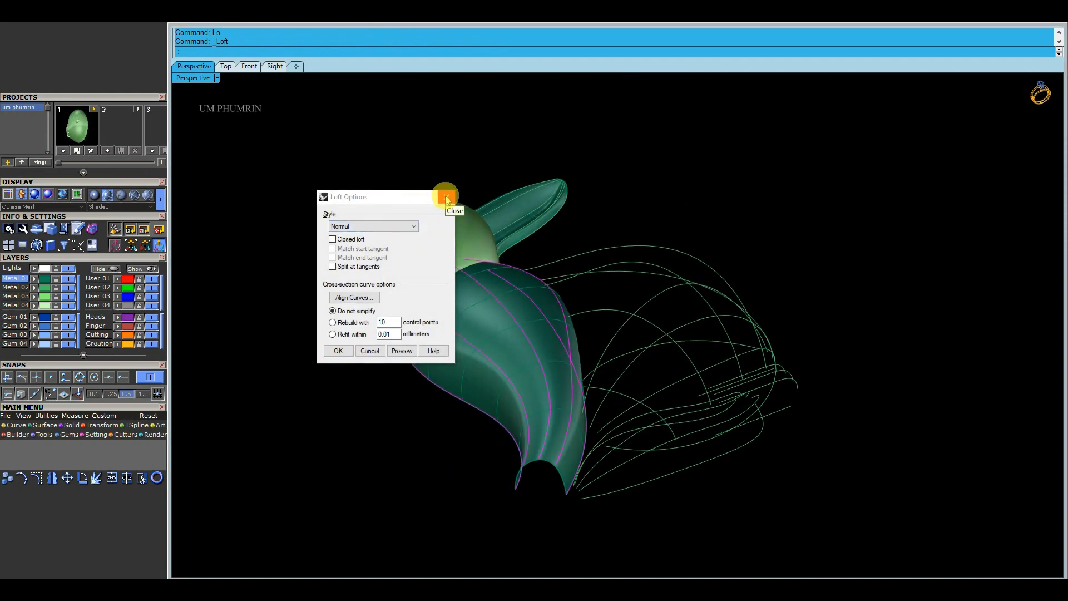
click(393, 322)
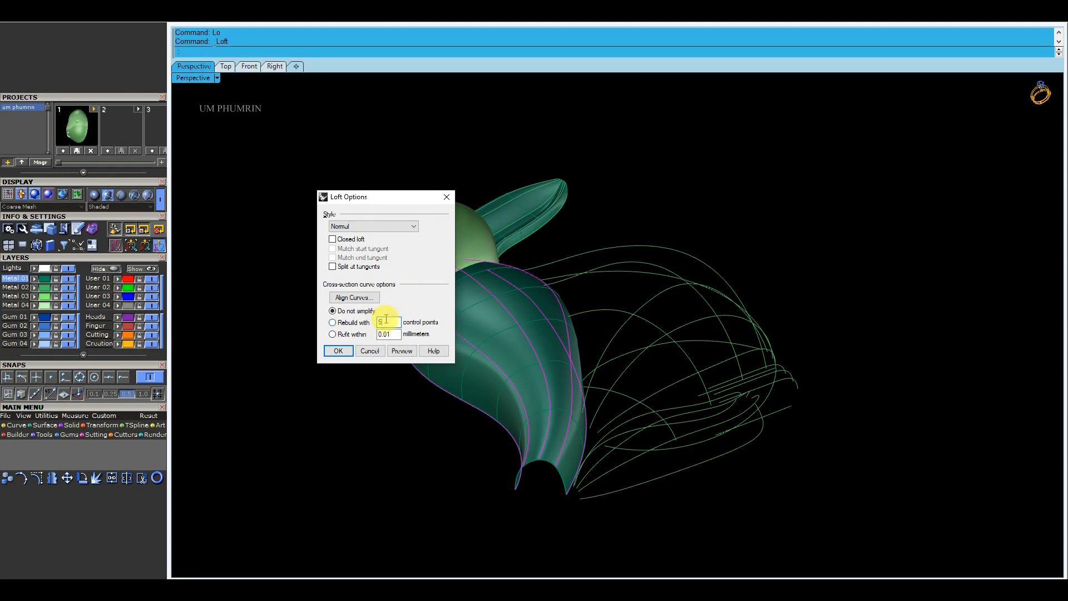
click(338, 350)
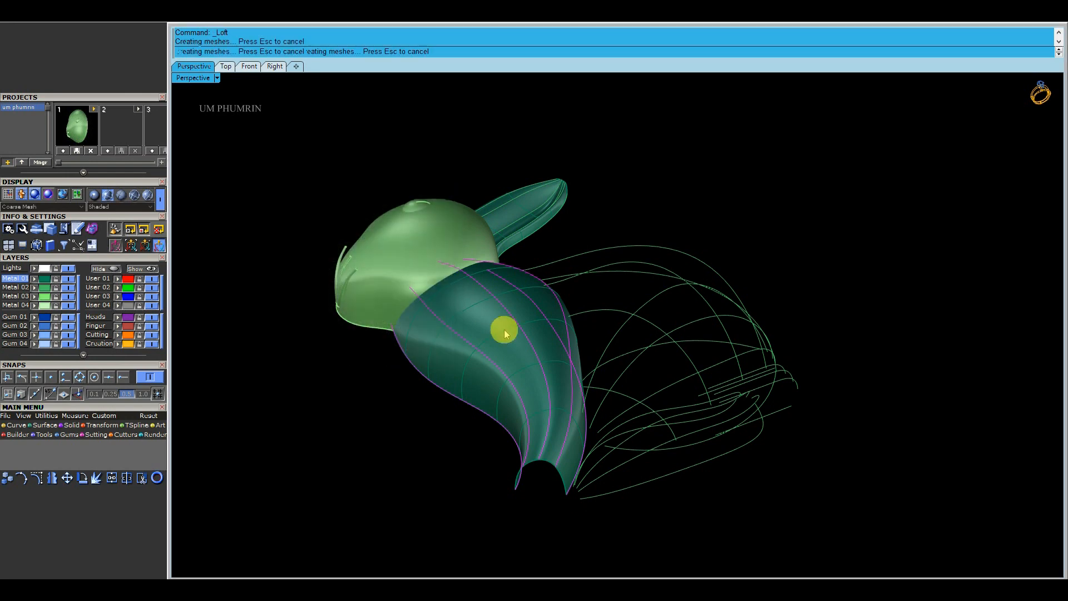
- Loft the back and body curves behind the front leg into a surface
right_drag(524, 305, 755, 323)
drag(752, 314, 536, 343)
shift+click(523, 330)
shift+click(516, 378)
text(Lo)
key(Return)
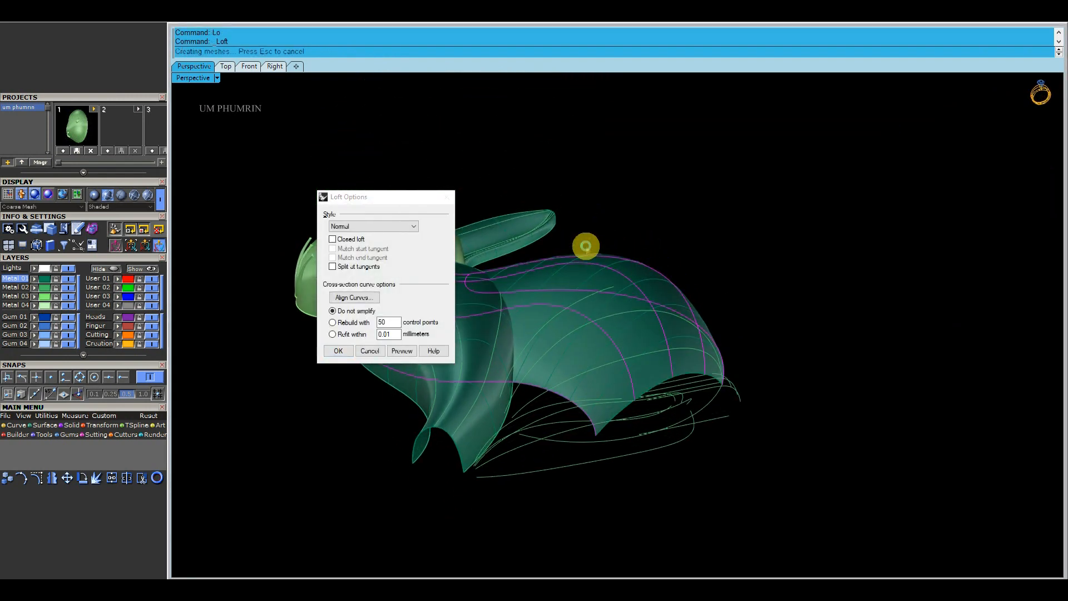
key(Return)
- Loft the short tail curves at the lower rear of the body into a surface
right_drag(683, 317, 563, 378)
drag(748, 456, 727, 414)
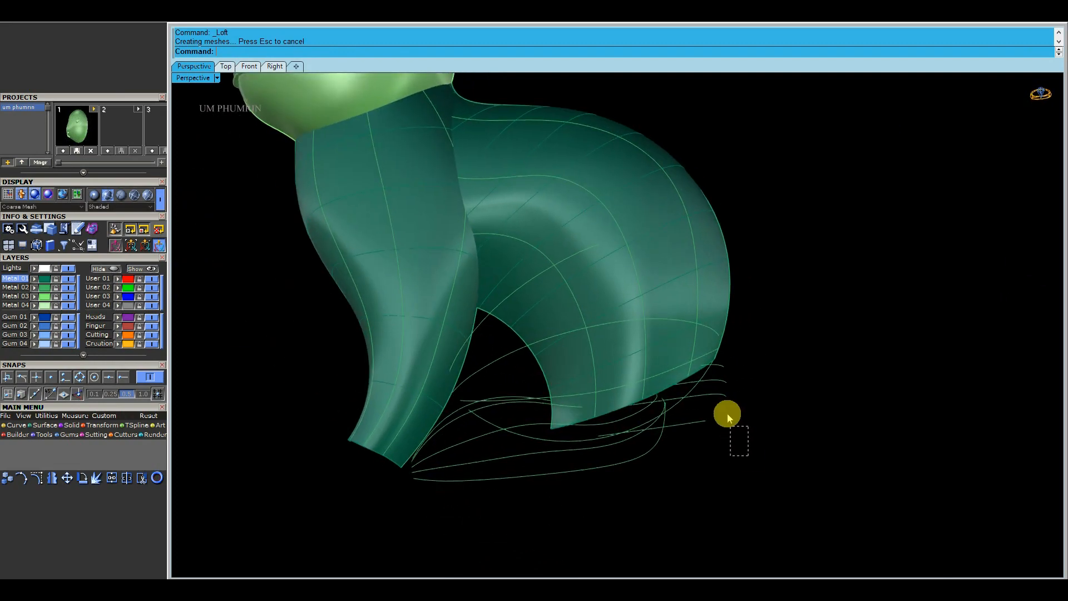
drag(721, 364, 717, 368)
text(Lo)
key(Return)
key(Return)
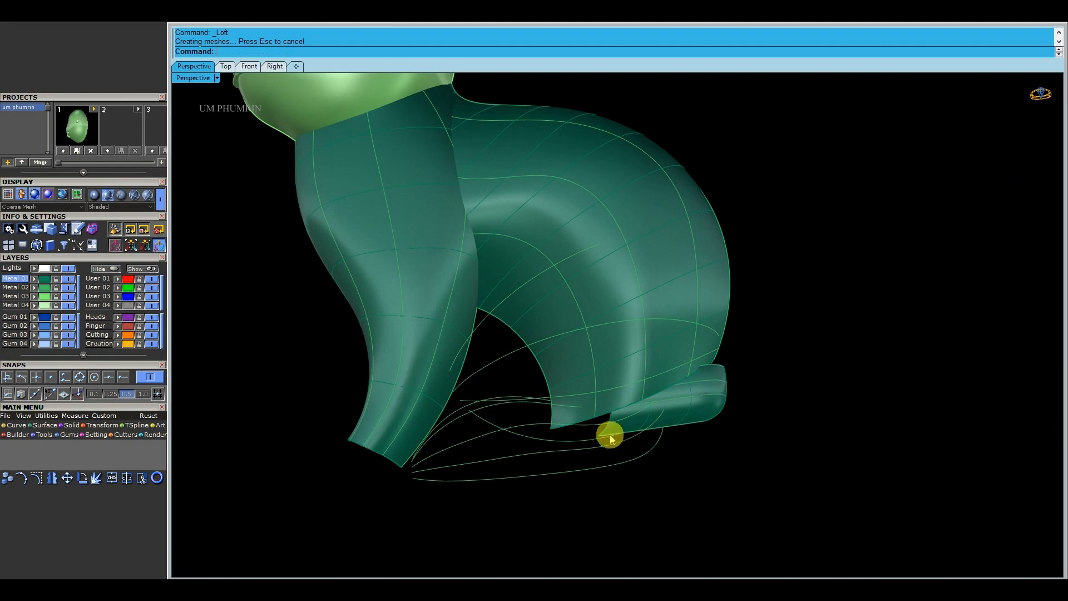
- Loft the hind foot curves beneath the body into a surface
drag(457, 412, 458, 411)
shift+click(469, 379)
mouse_move(482, 381)
right_down()
mouse_move(498, 384)
mouse_move(490, 388)
right_up()
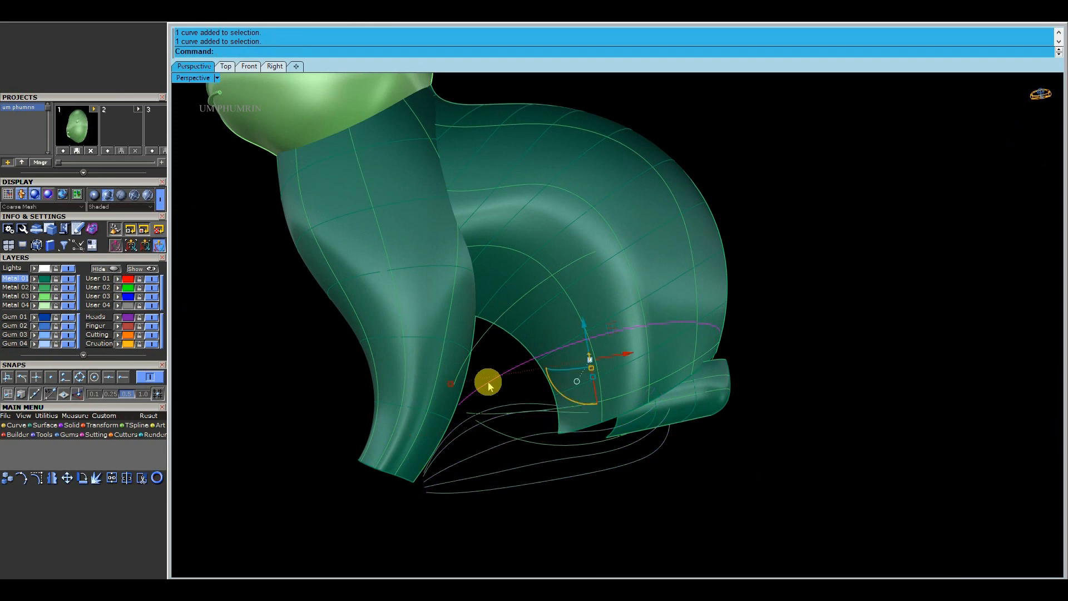
right_click(455, 433)
key(Return)
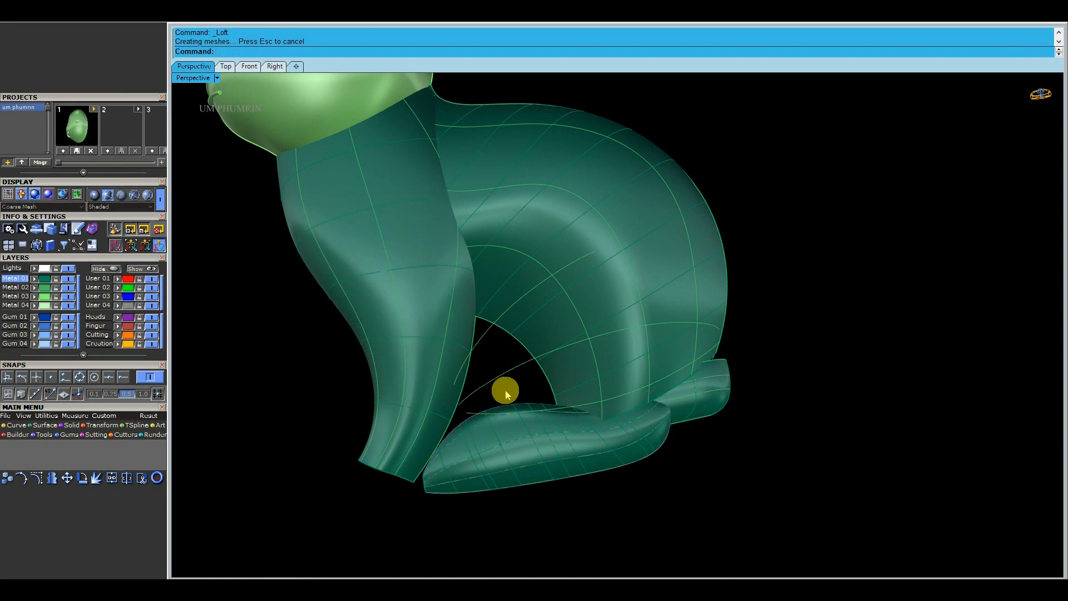
- Try to loft the hind thigh curves into a surface, leaving the body and foot surfaces out of the selection
drag(556, 525, 497, 310)
drag(494, 527, 428, 445)
drag(531, 531, 484, 326)
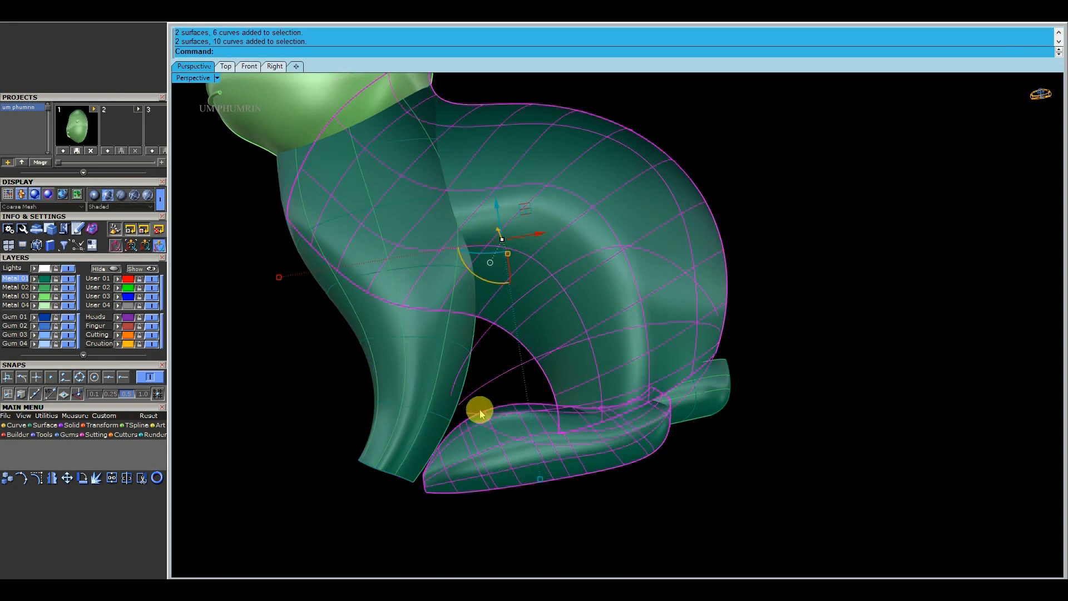
ctrl+drag(444, 472, 443, 470)
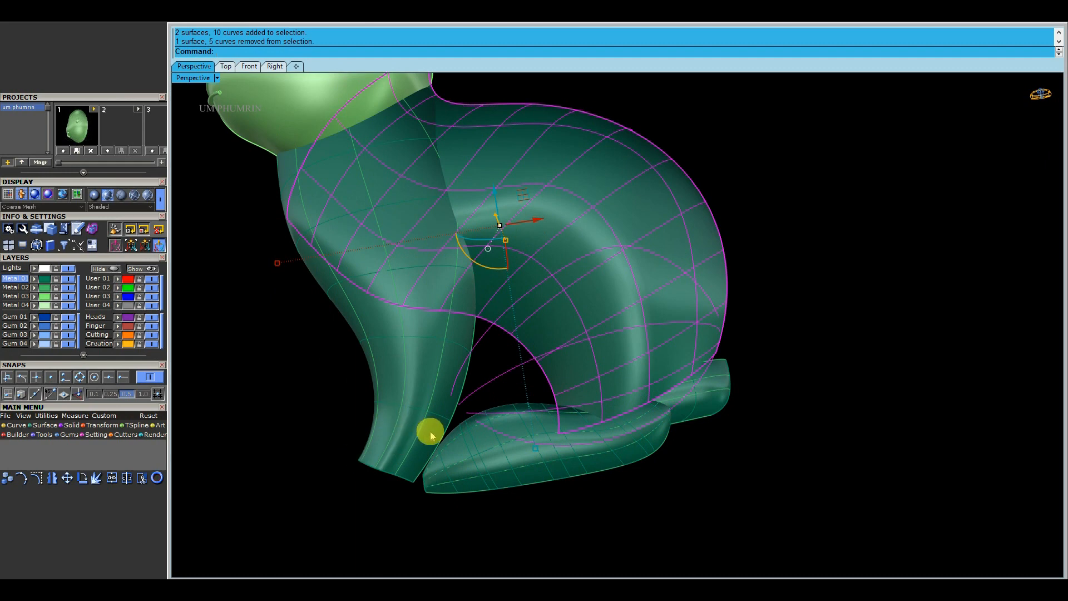
scroll(454, 433, down, 4)
ctrl+click(515, 256)
ctrl+drag(398, 404, 336, 298)
right_drag(556, 369, 553, 381)
scroll(553, 383, up, 2)
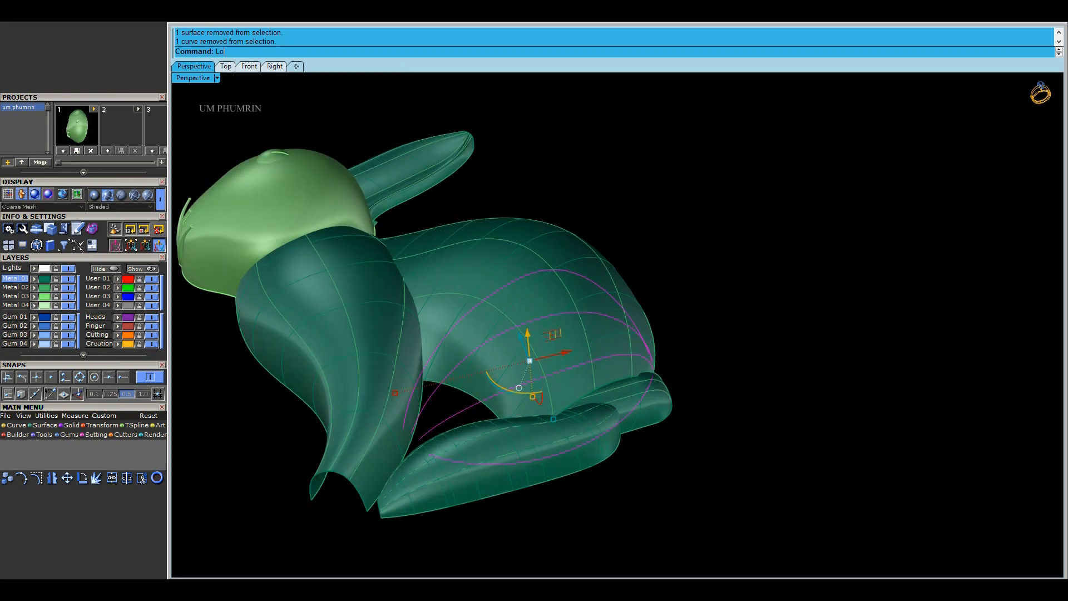
key(Return)
right_drag(553, 344, 484, 331)
key(Return)
scroll(478, 310, up, 3)
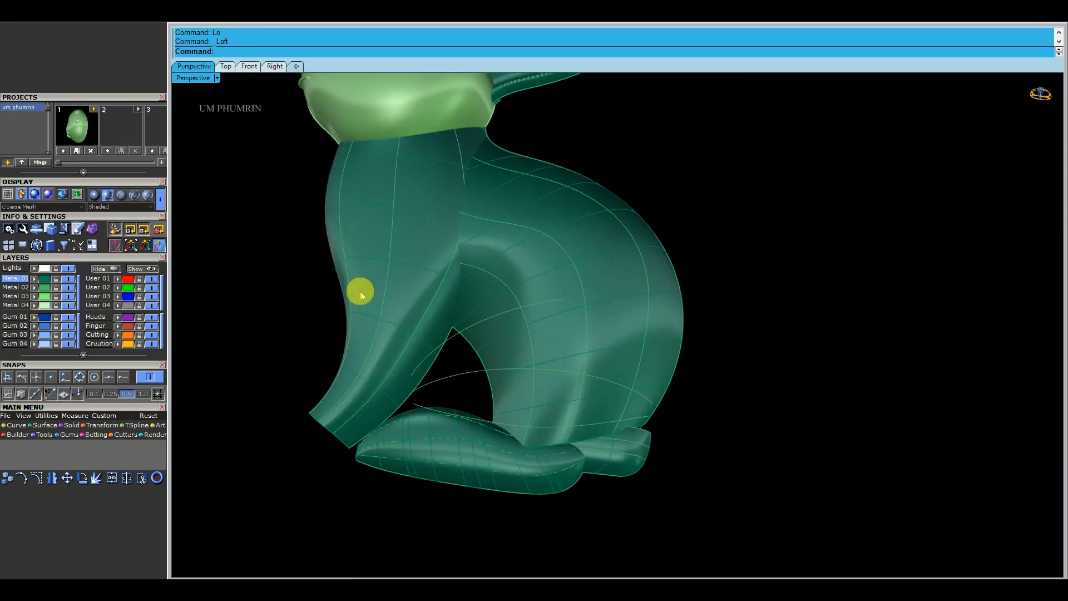
click(144, 271)
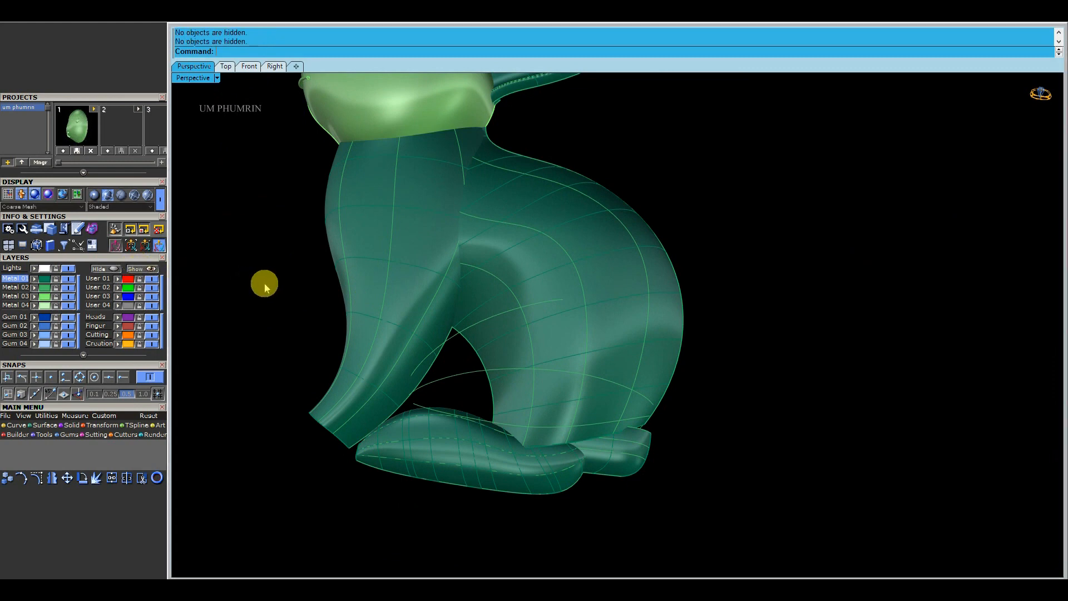
click(484, 301)
scroll(482, 298, down, 3)
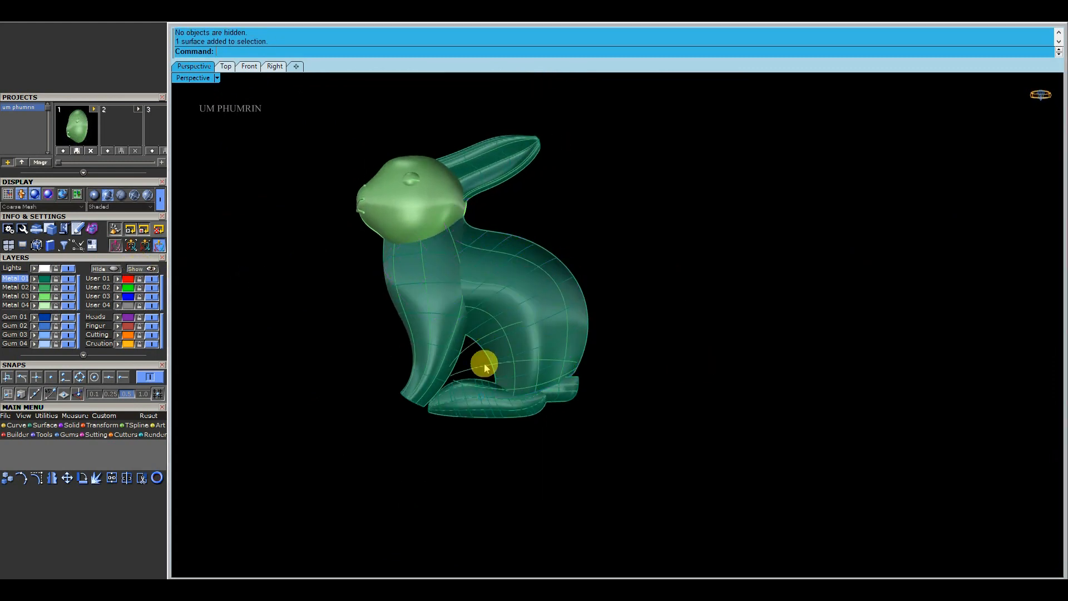
scroll(480, 345, up, 3)
mouse_move(477, 328)
right_down()
mouse_move(477, 351)
mouse_move(465, 338)
right_up()
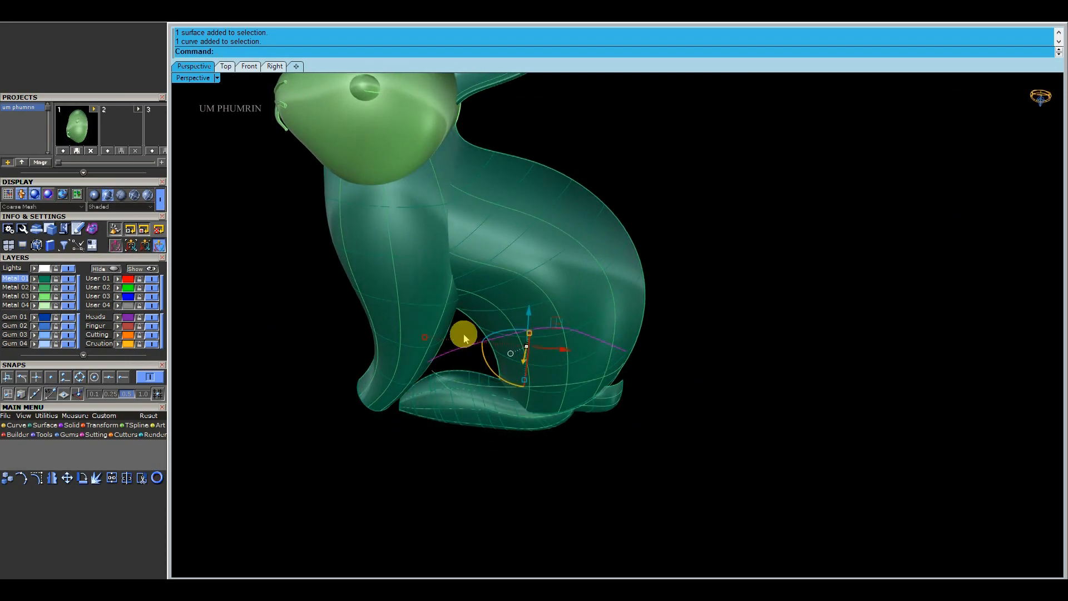
scroll(464, 334, up, 2)
drag(463, 334, 419, 225)
right_drag(473, 296, 479, 249)
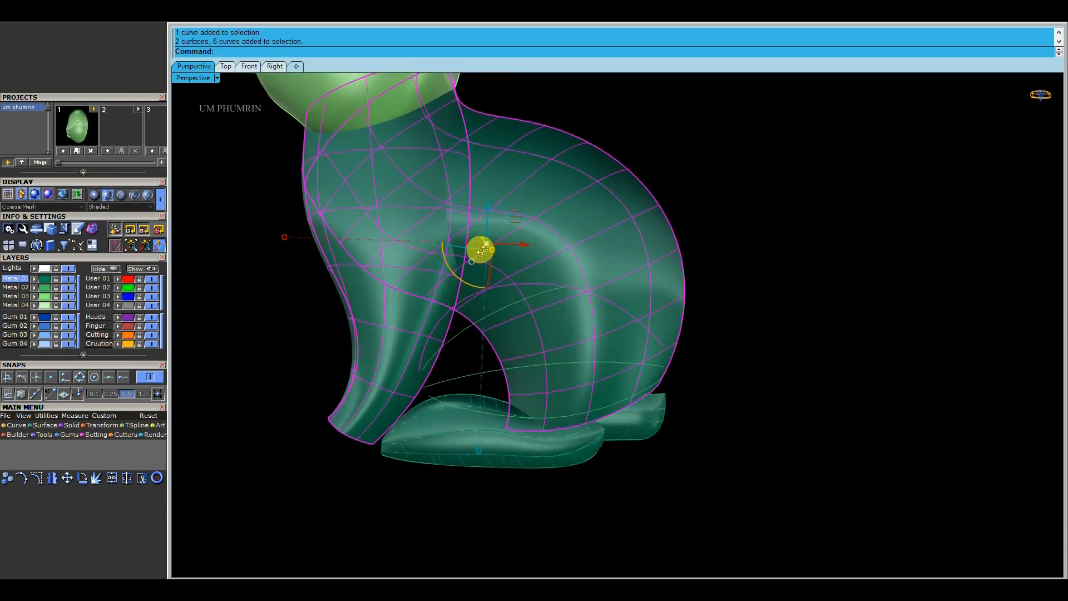
drag(759, 222, 333, 147)
right_drag(562, 298, 541, 405)
click(728, 300)
- Select the hind thigh curves one after another and loft them into a surface
click(565, 334)
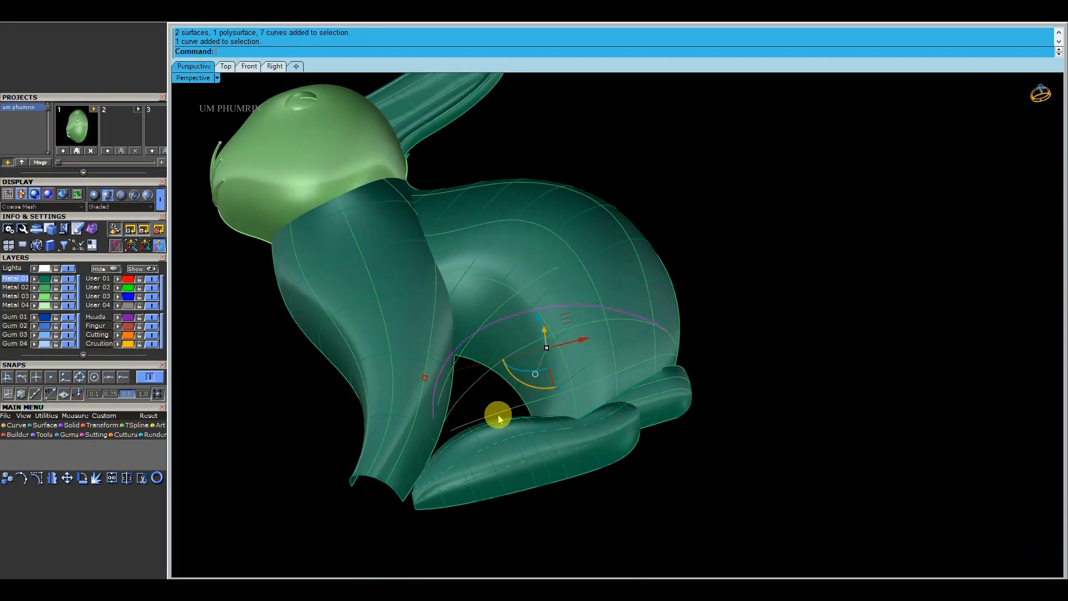
scroll(457, 364, up, 4)
right_drag(457, 364, 506, 434)
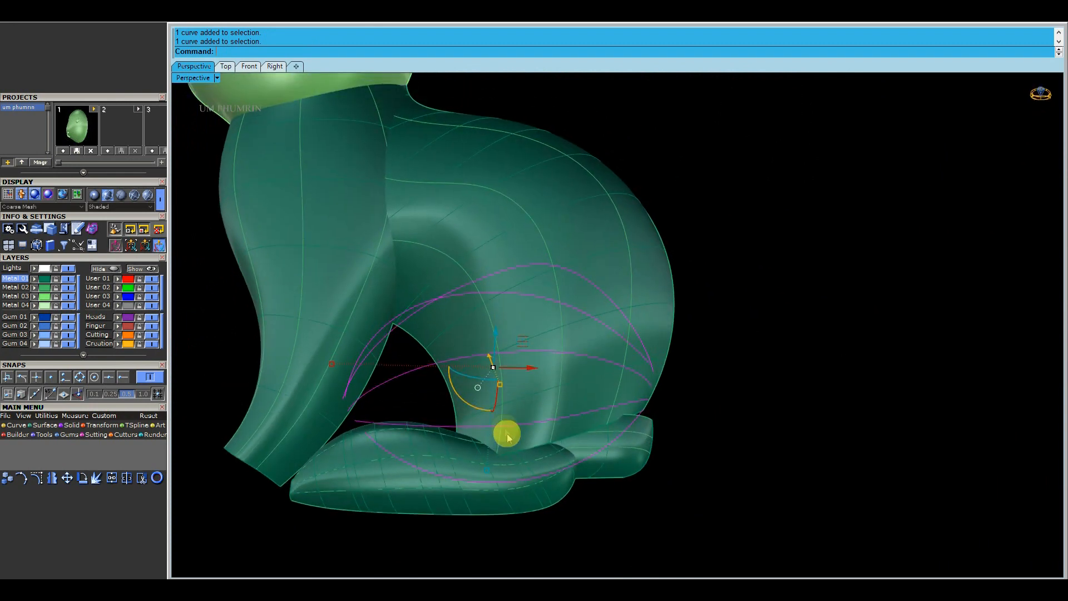
text(ft)
key(Return)
key(Return)
- Hide the Metal 02 layer that holds the construction curves
scroll(566, 379, down, 5)
right_drag(565, 379, 401, 336)
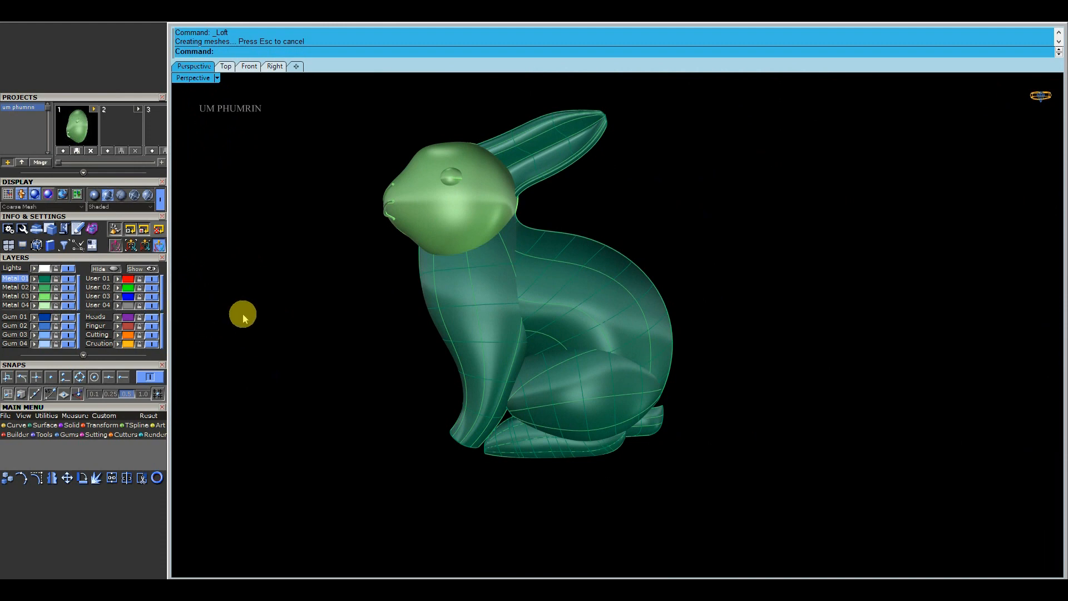
click(69, 297)
click(68, 297)
click(68, 287)
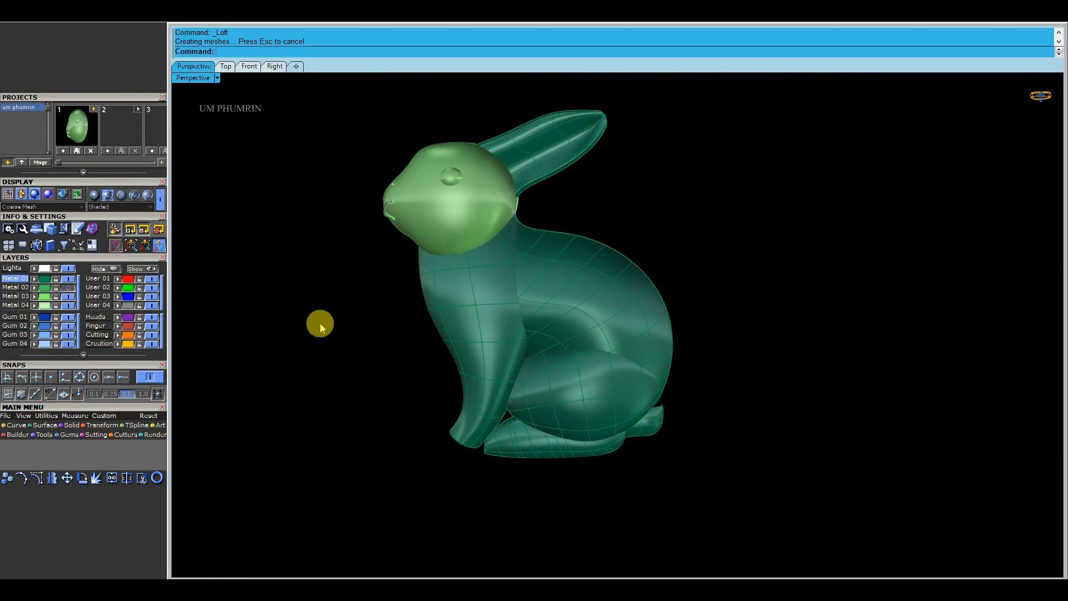
- Assign all visible rabbit parts, including the head, to the Metal 01 layer
scroll(320, 328, down, 3)
drag(653, 450, 271, 117)
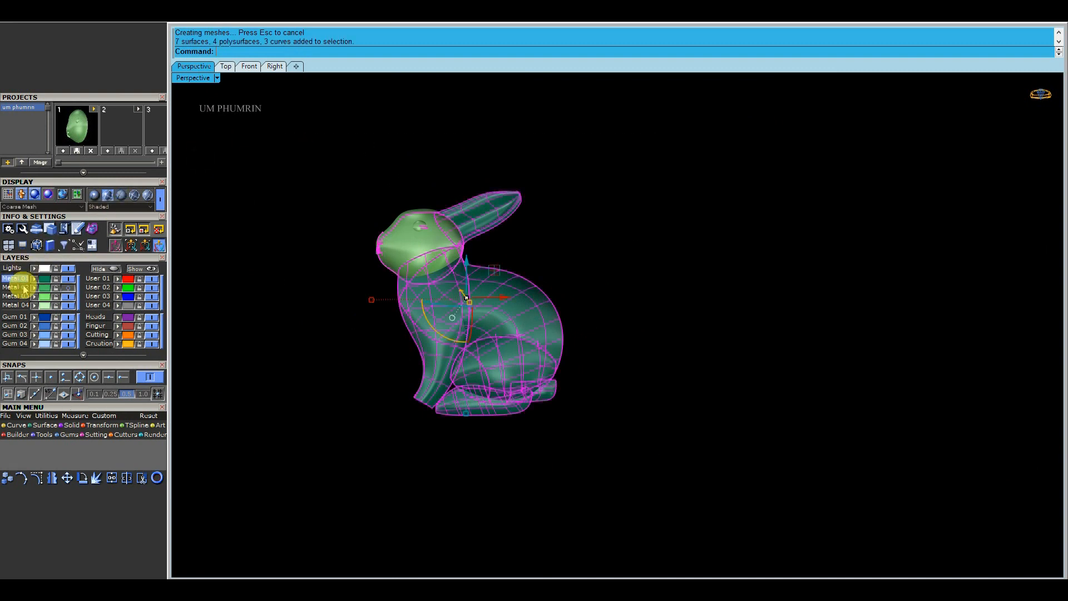
click(271, 332)
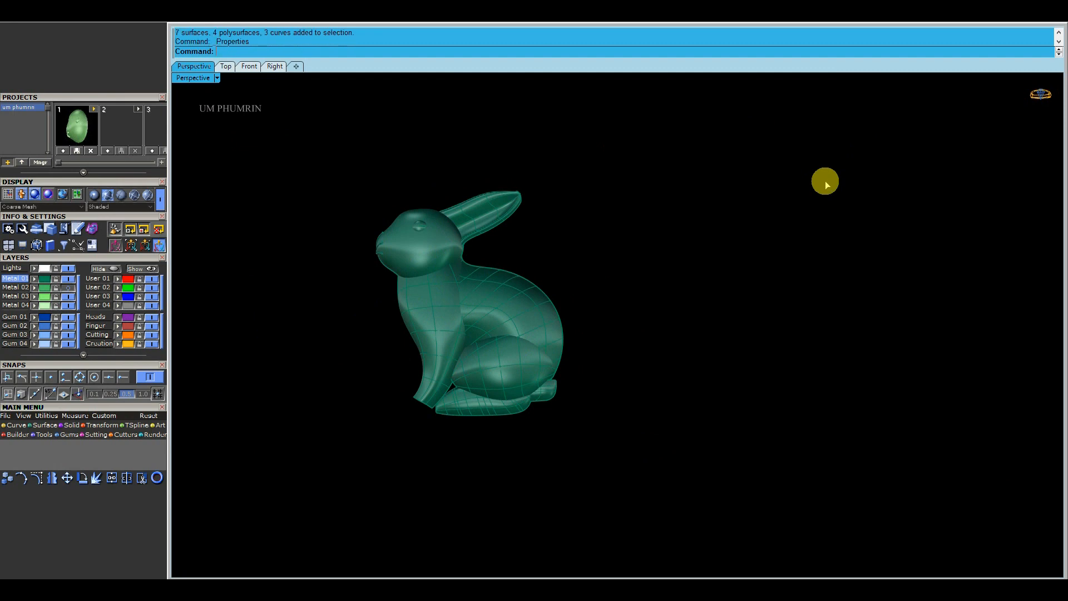
- Dock a narrow properties panel beside the viewport, keeping only its Properties and Display pages
drag(460, 117, 1028, 112)
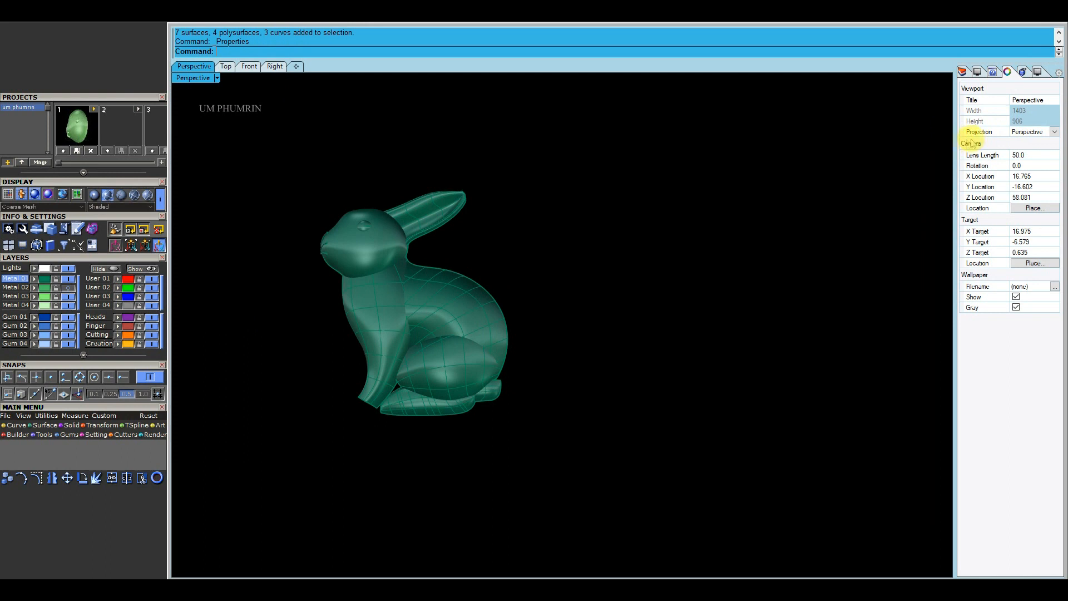
drag(961, 144, 995, 143)
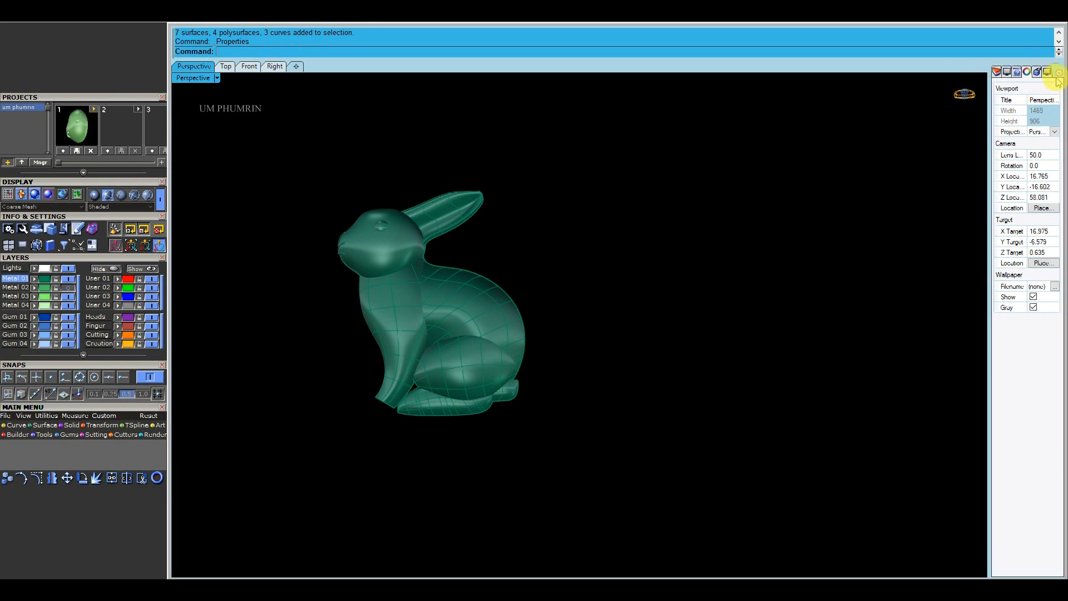
right_click(1049, 75)
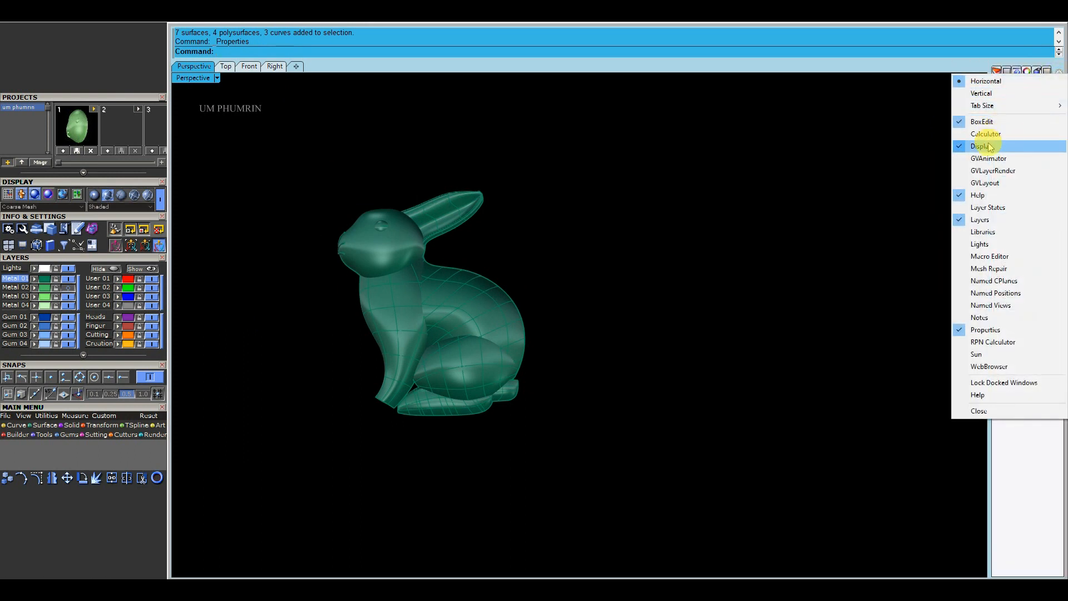
click(988, 146)
click(1059, 83)
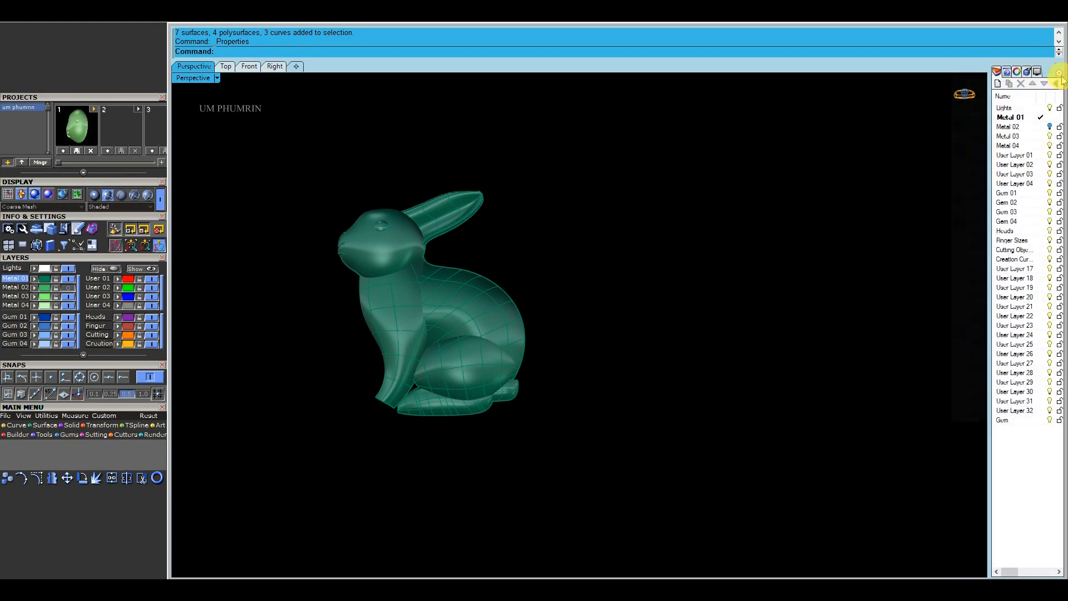
right_click(1061, 77)
click(1005, 130)
right_click(1058, 74)
click(1002, 220)
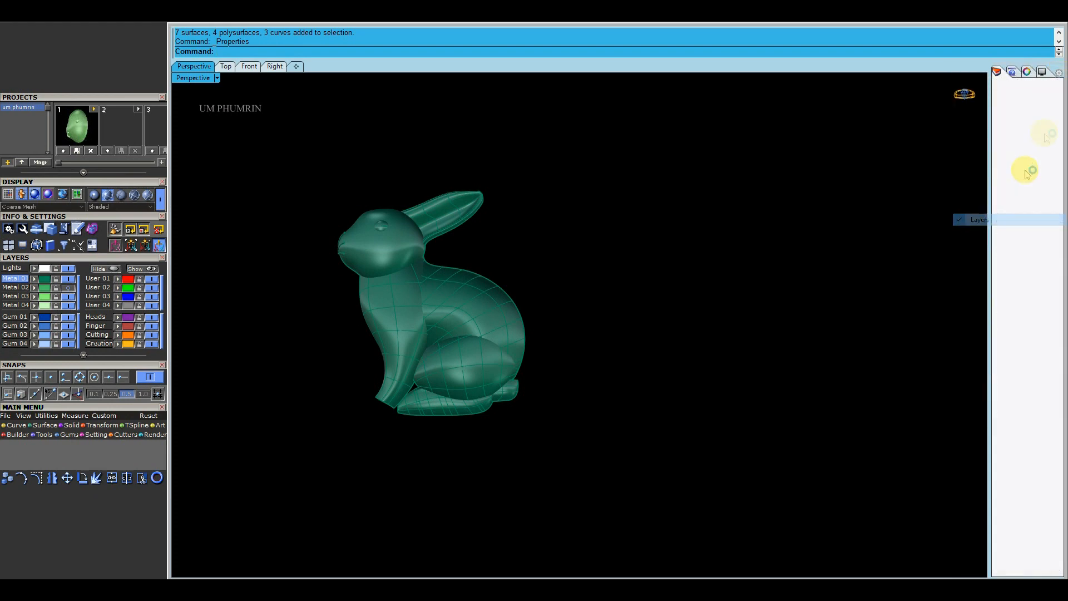
right_click(1060, 77)
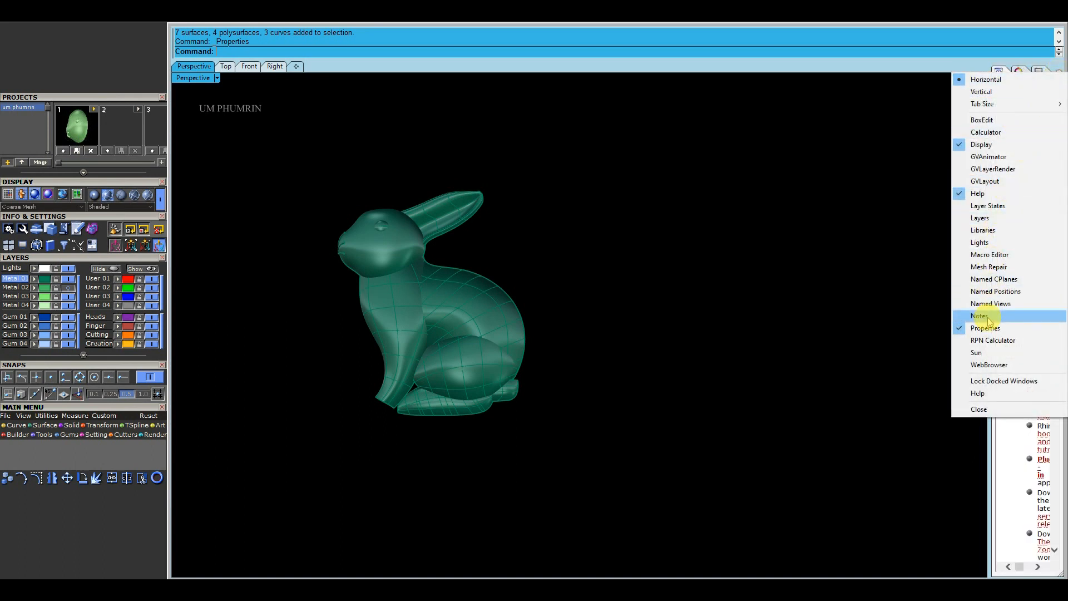
click(980, 194)
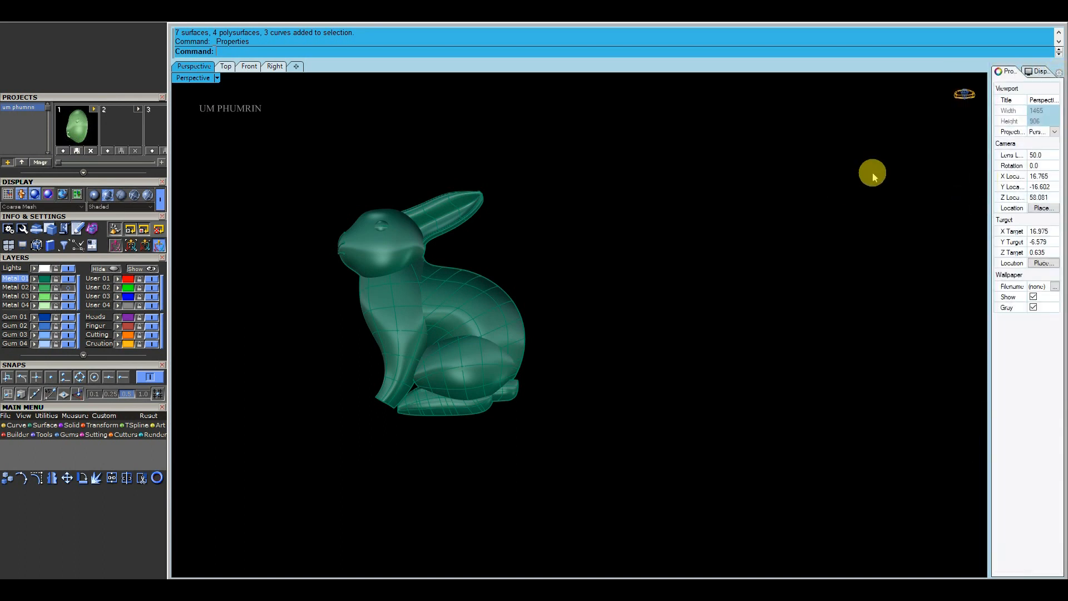
- Turn off the surface isocurves on all rabbit parts and inspect the smooth model from several angles
key(ctrl+a)
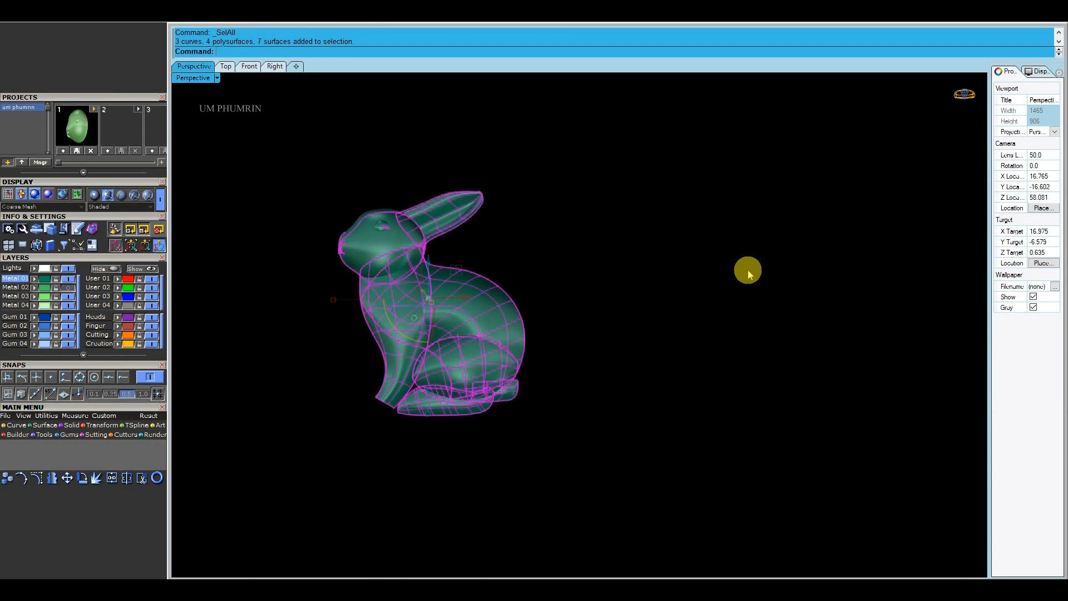
click(749, 238)
mouse_move(749, 238)
right_down()
mouse_move(718, 267)
mouse_move(742, 251)
right_up()
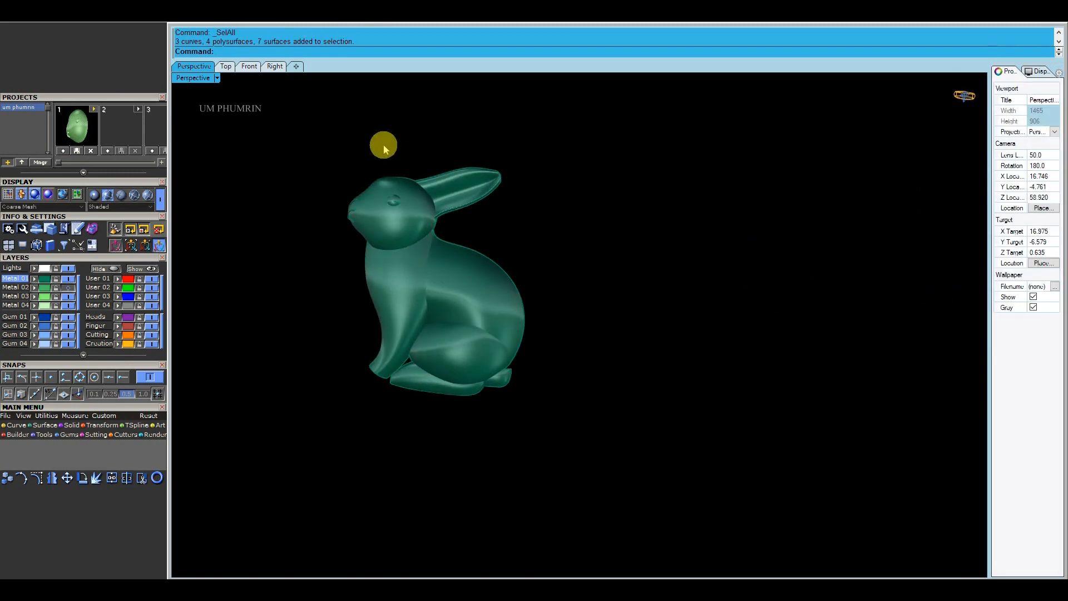
right_drag(393, 148, 489, 166)
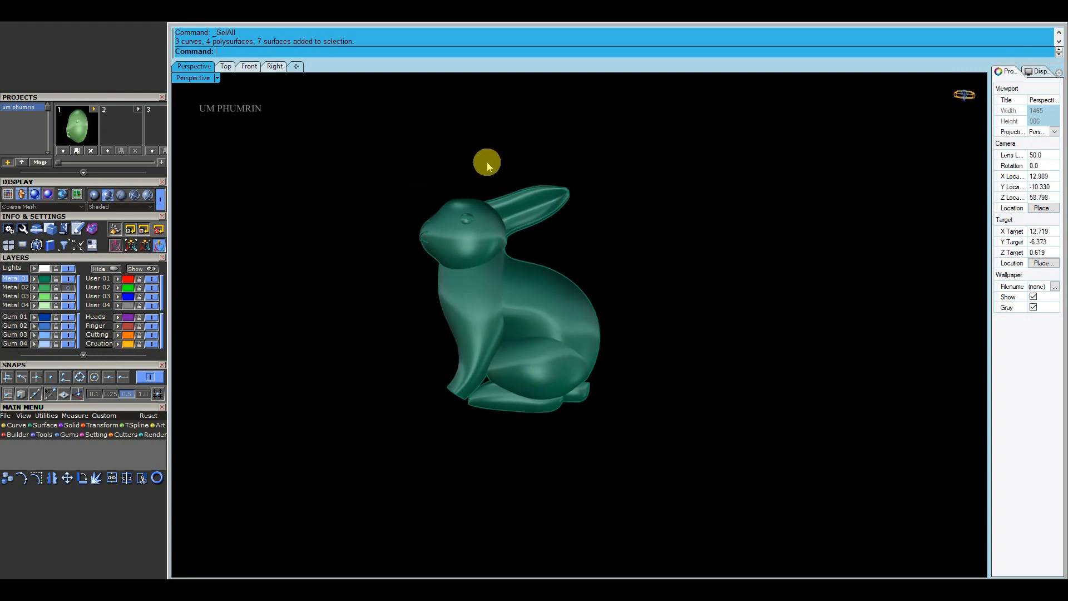
mouse_move(497, 217)
right_down()
mouse_move(499, 323)
mouse_move(501, 226)
mouse_move(544, 115)
mouse_move(508, 210)
mouse_move(504, 202)
right_up()
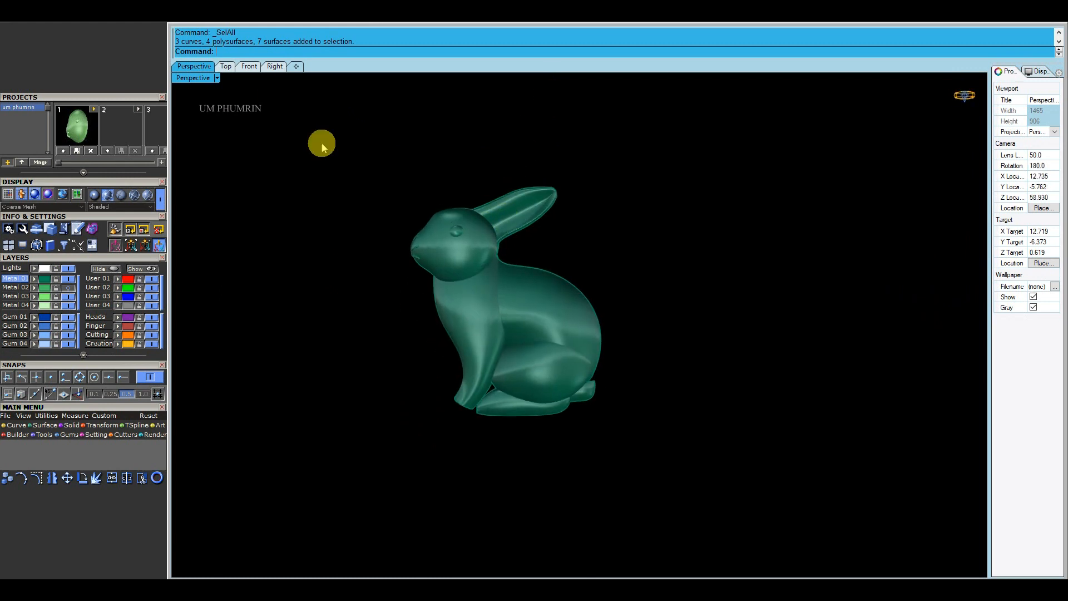
- Try the Rendered display mode in the Top view, and settle on Working Shade for it
click(226, 67)
click(185, 78)
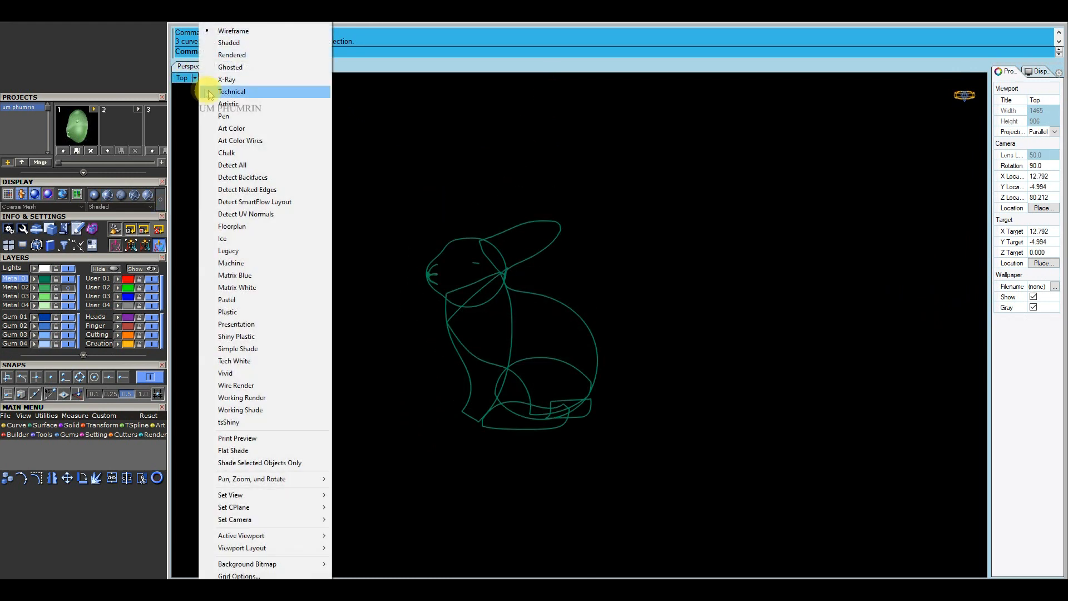
click(231, 55)
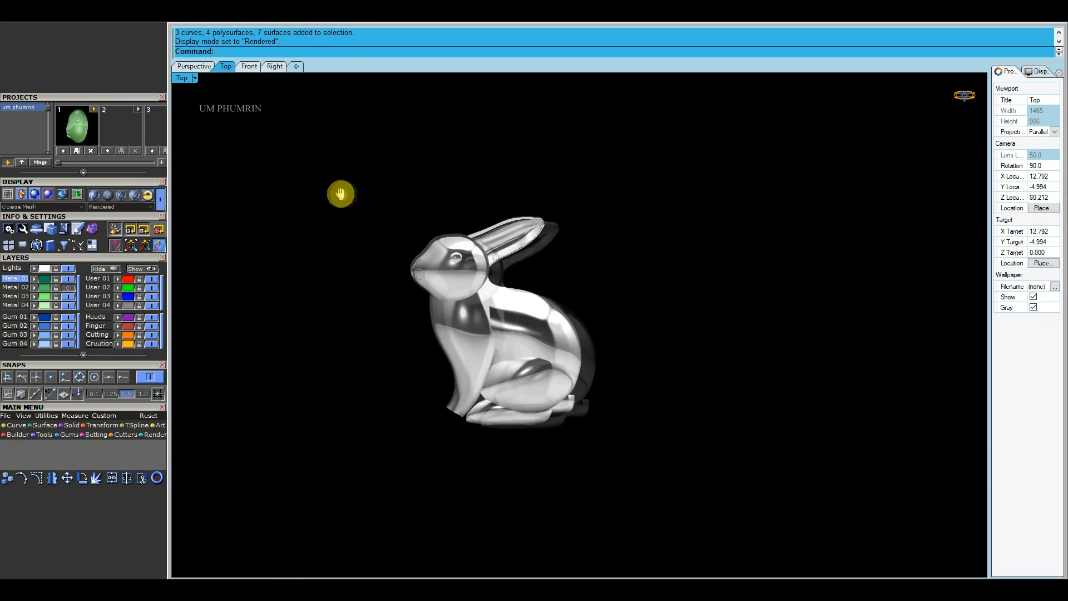
click(185, 78)
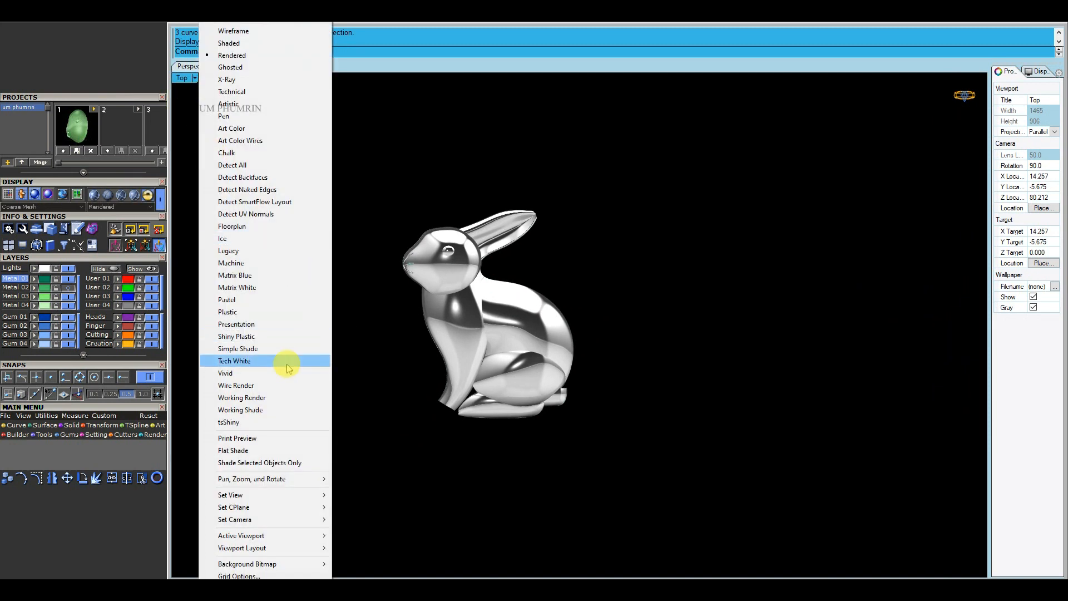
click(258, 409)
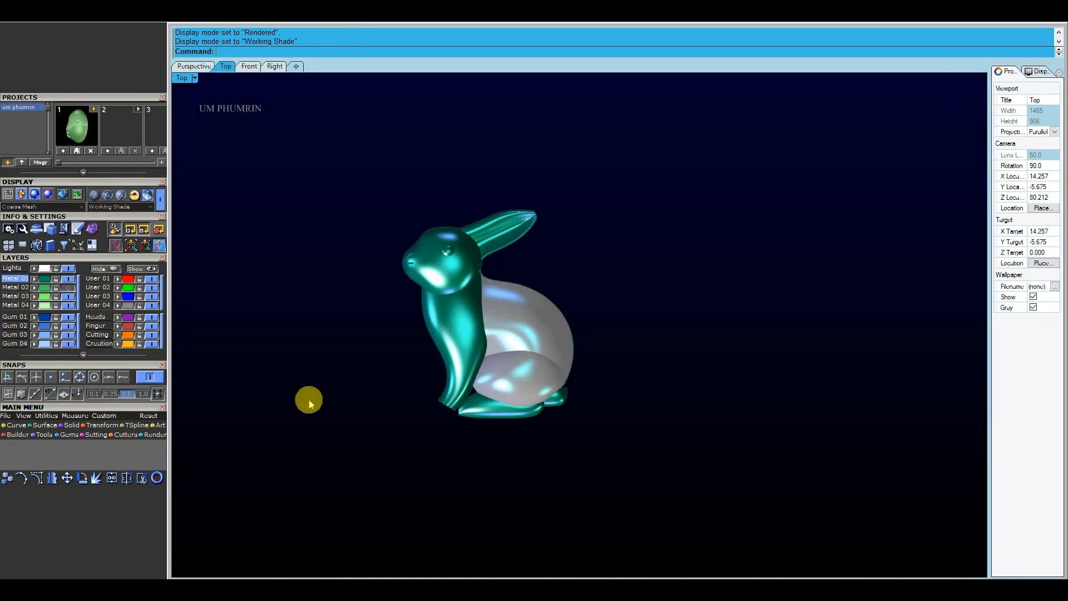
- Flip the direction of the rabbit's back body surface and hind thigh surface so they shade like the other parts
click(521, 304)
shift+click(523, 348)
text(Flip)
key(Return)
right_drag(686, 337, 742, 352)
scroll(675, 302, up, 2)
right_drag(676, 301, 727, 291)
scroll(682, 293, up, 2)
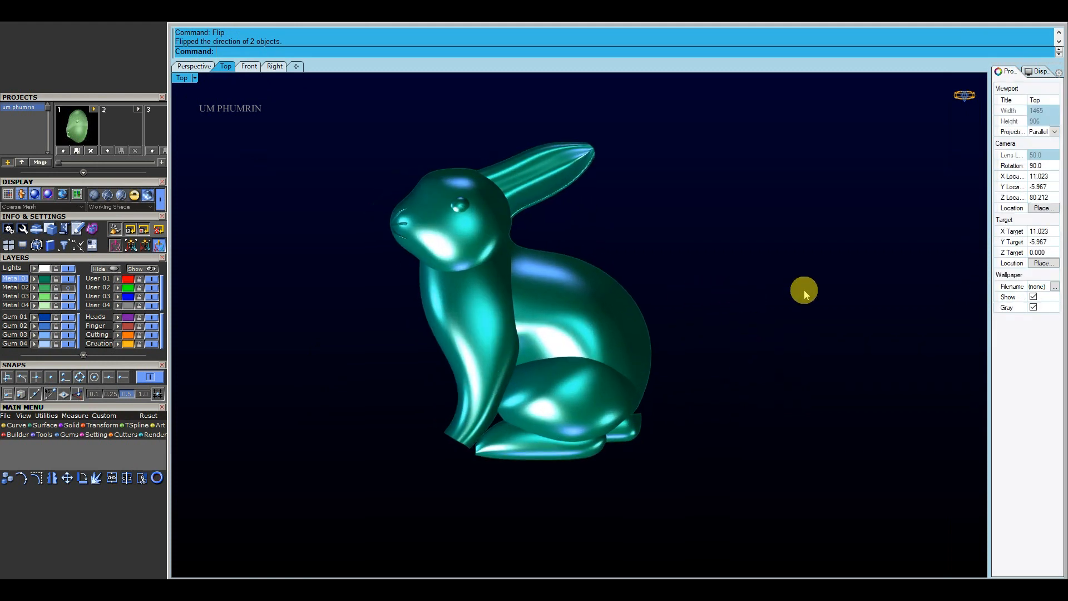
scroll(791, 287, down, 2)
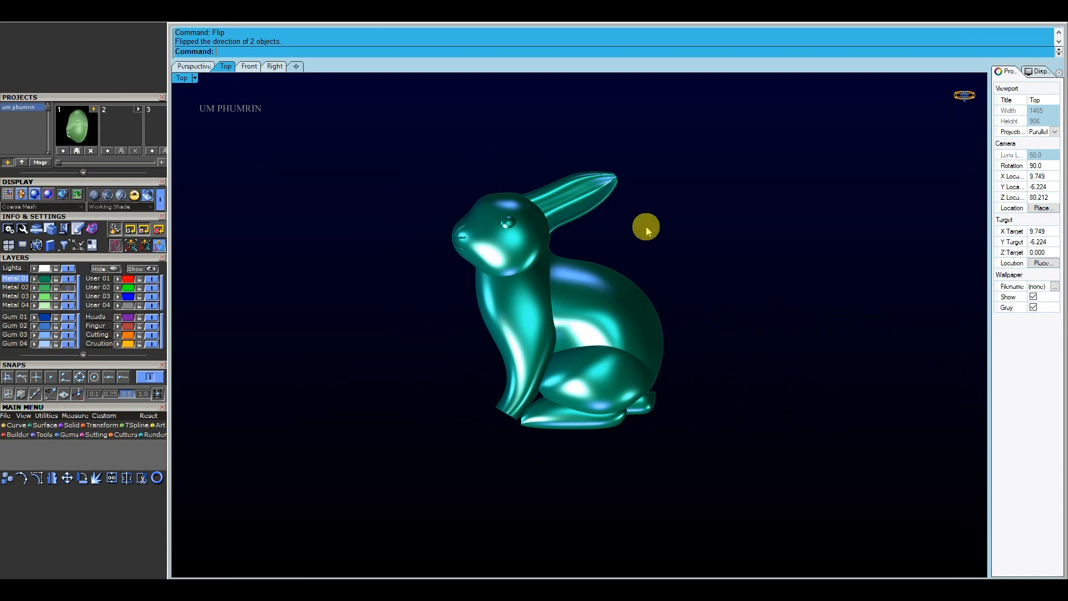
- Duplicate the rabbit's ear, and rotate and move the copy to form a more upright second ear behind it
click(593, 196)
scroll(593, 195, up, 2)
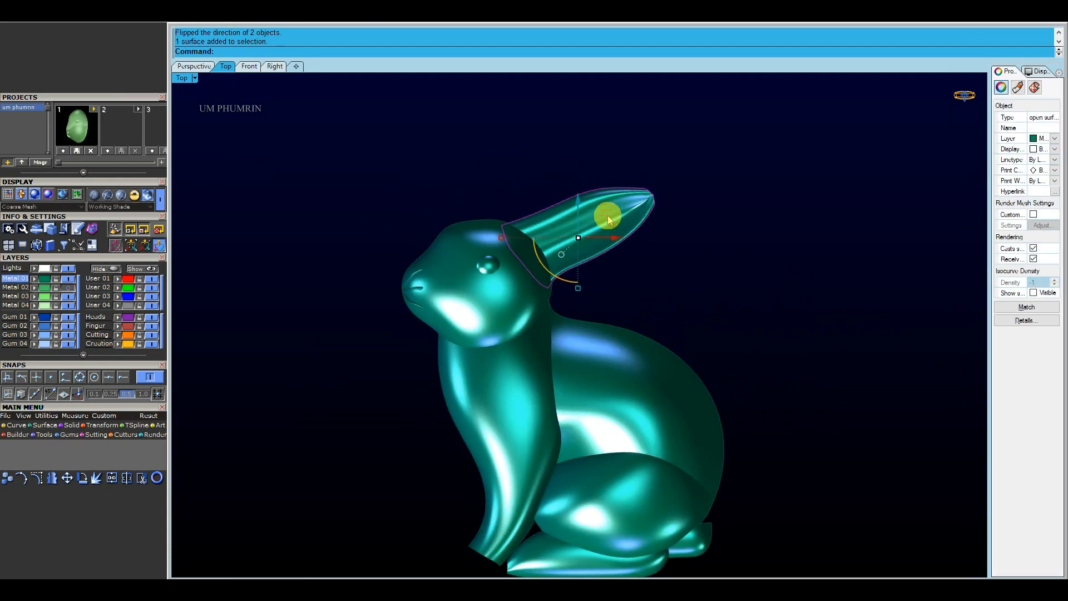
drag(603, 212, 581, 191)
key(alt)
drag(520, 228, 535, 254)
mouse_move(581, 200)
mouse_down()
mouse_move(558, 174)
mouse_move(576, 200)
mouse_up()
scroll(445, 162, down, 3)
- Adjust the height of the copied ear slightly in the Front view and return to the Top view
click(249, 66)
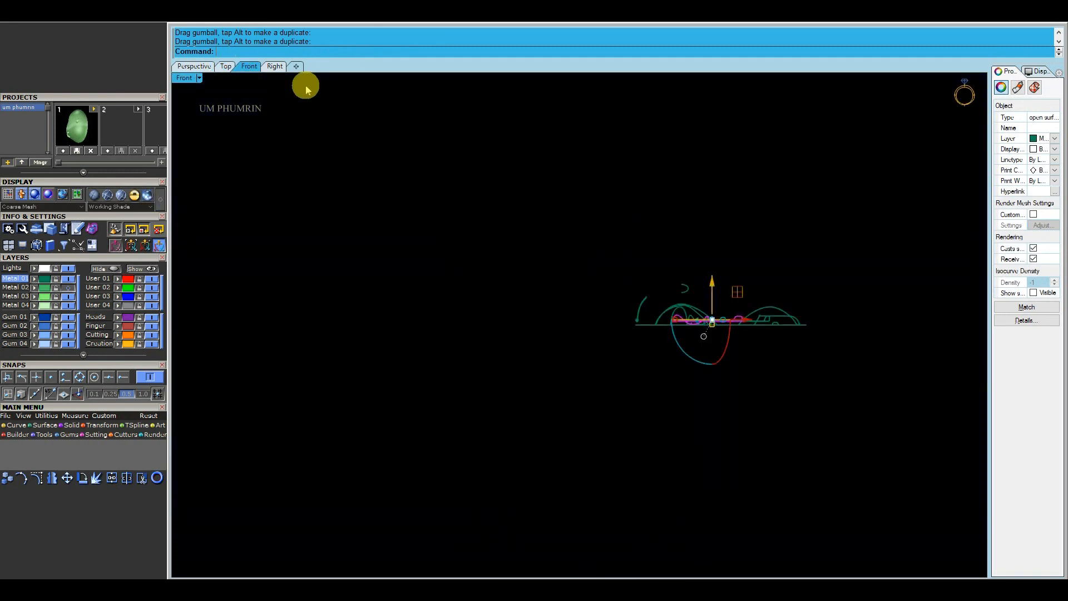
scroll(737, 269, up, 3)
mouse_move(696, 329)
mouse_down()
mouse_move(708, 319)
mouse_move(711, 333)
mouse_move(696, 325)
mouse_up()
click(224, 67)
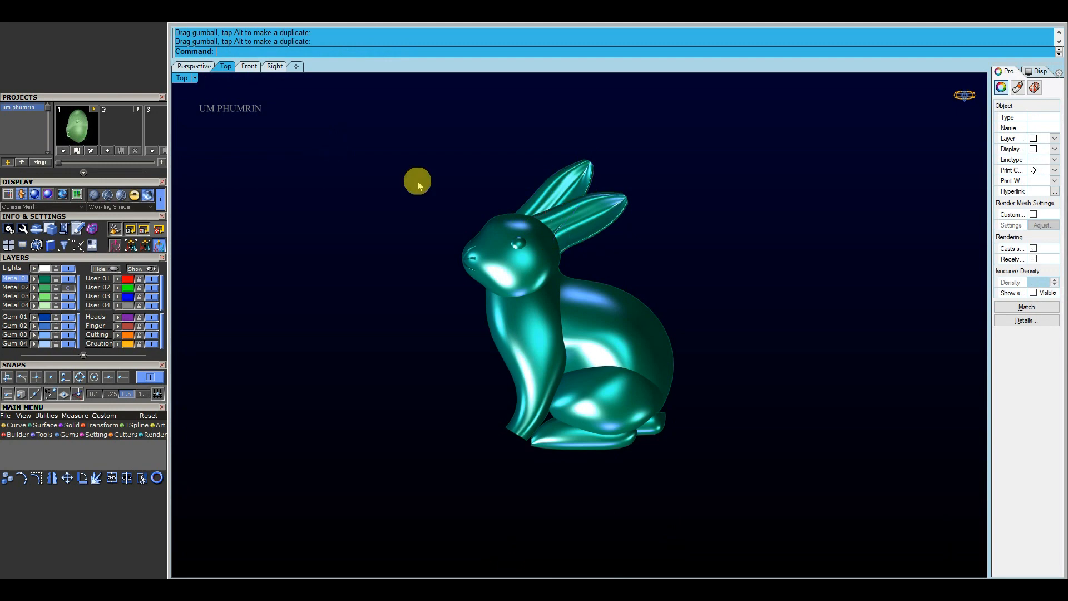
- Fine-tune the placement of the rear ear against the head with small shifts in the Top view
right_drag(521, 213, 472, 210)
scroll(503, 214, down, 4)
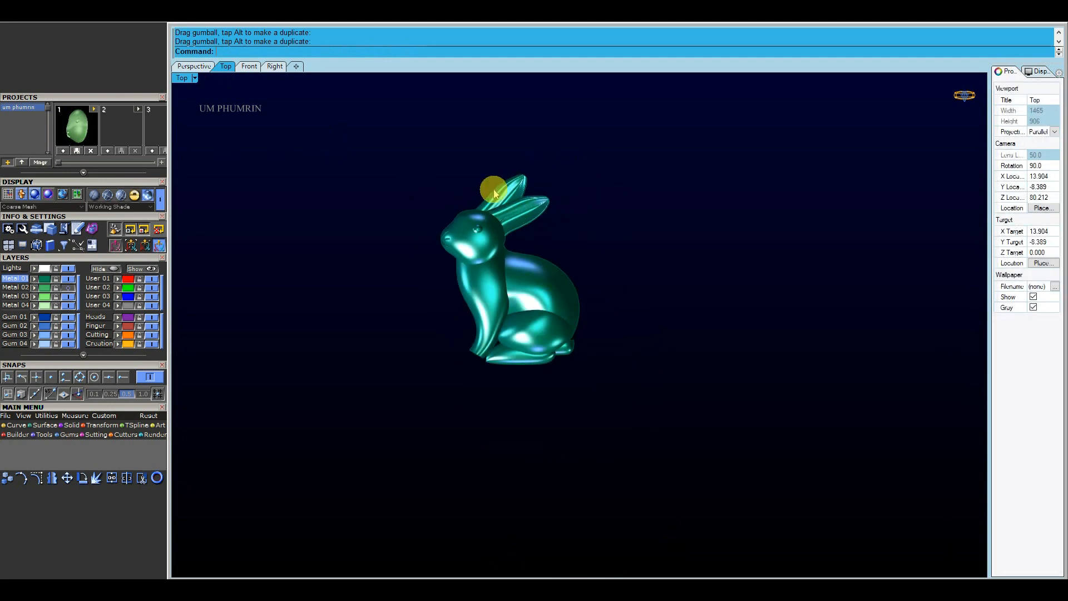
scroll(496, 189, up, 2)
click(506, 195)
scroll(503, 269, up, 3)
drag(500, 273, 504, 273)
drag(532, 190, 537, 190)
click(687, 162)
- Inspect the complete two-eared rabbit in the Top view, both close up and as a whole
scroll(687, 164, down, 7)
scroll(550, 199, up, 3)
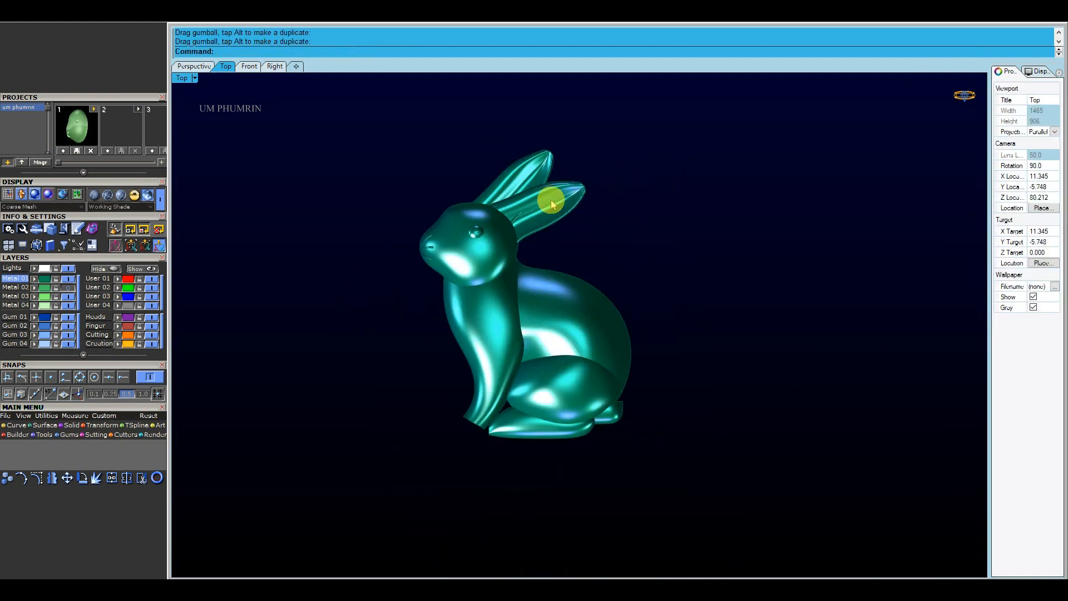
scroll(542, 198, down, 3)
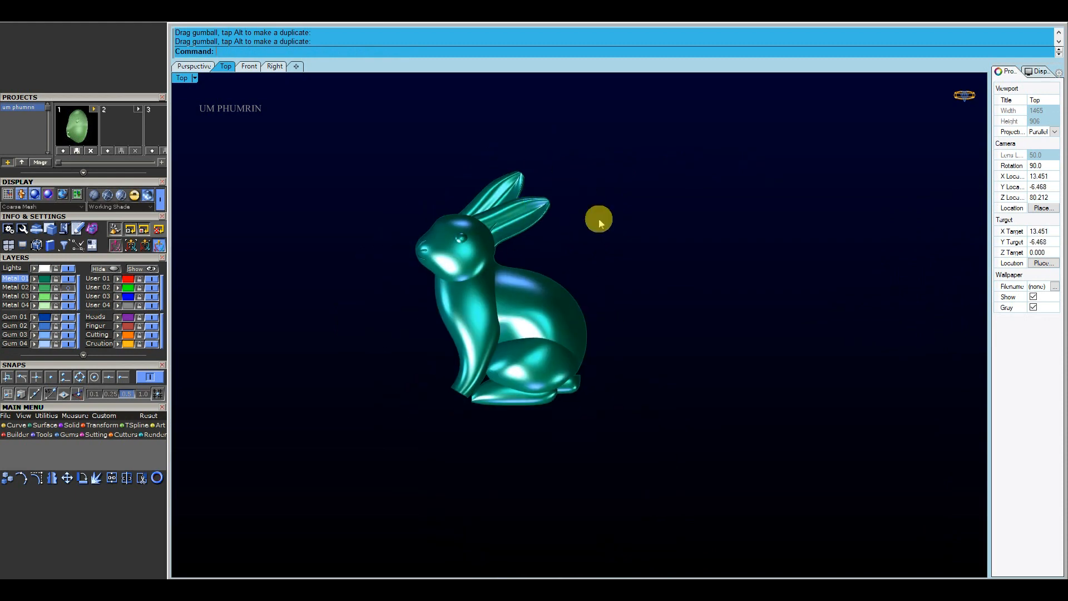
right_drag(634, 258, 673, 254)
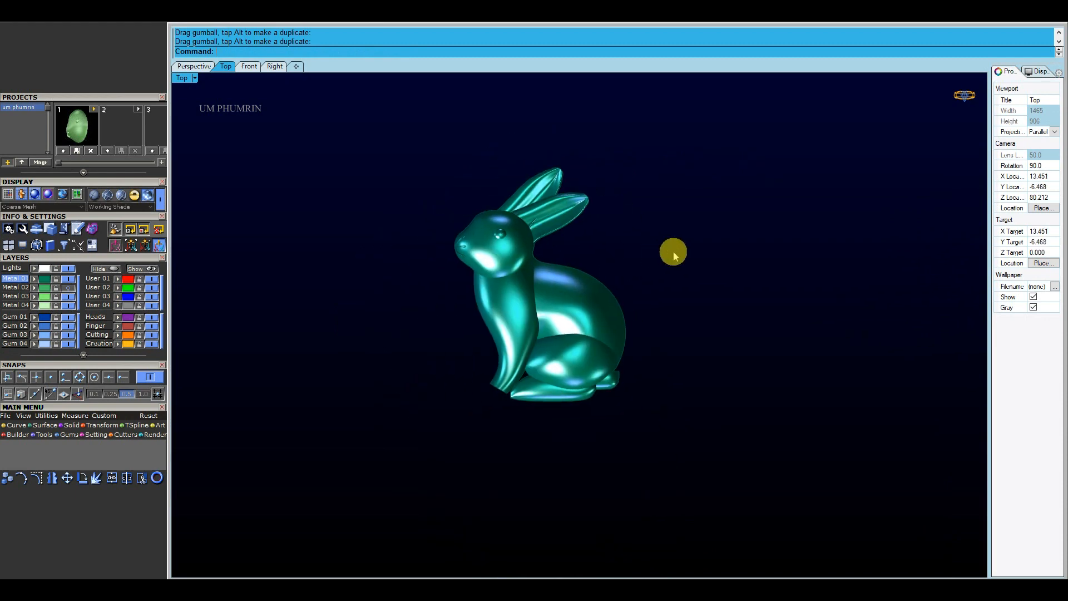
scroll(624, 259, up, 3)
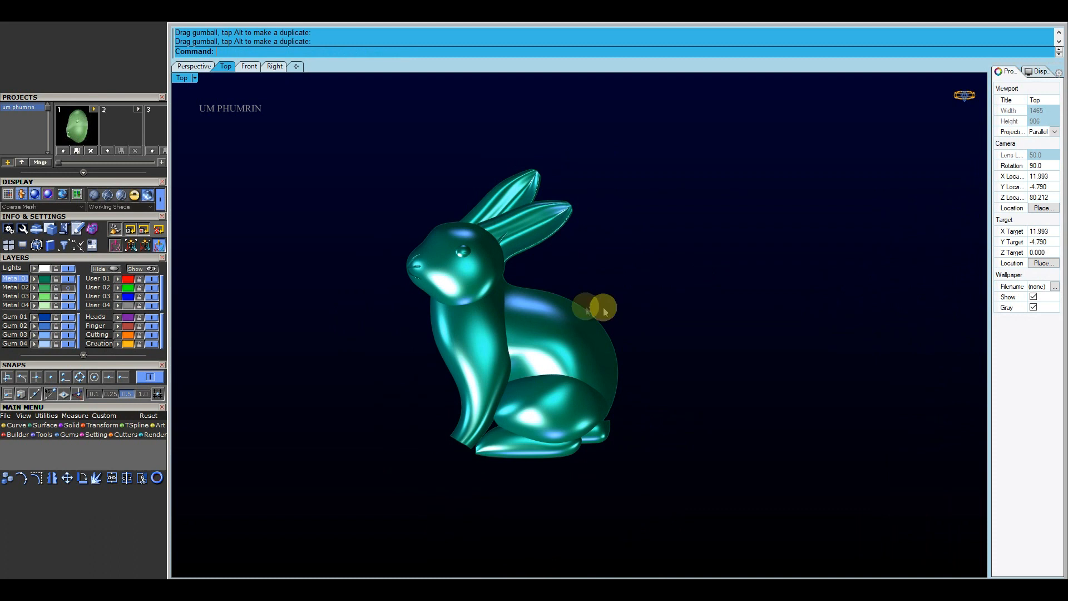
right_drag(673, 307, 708, 310)
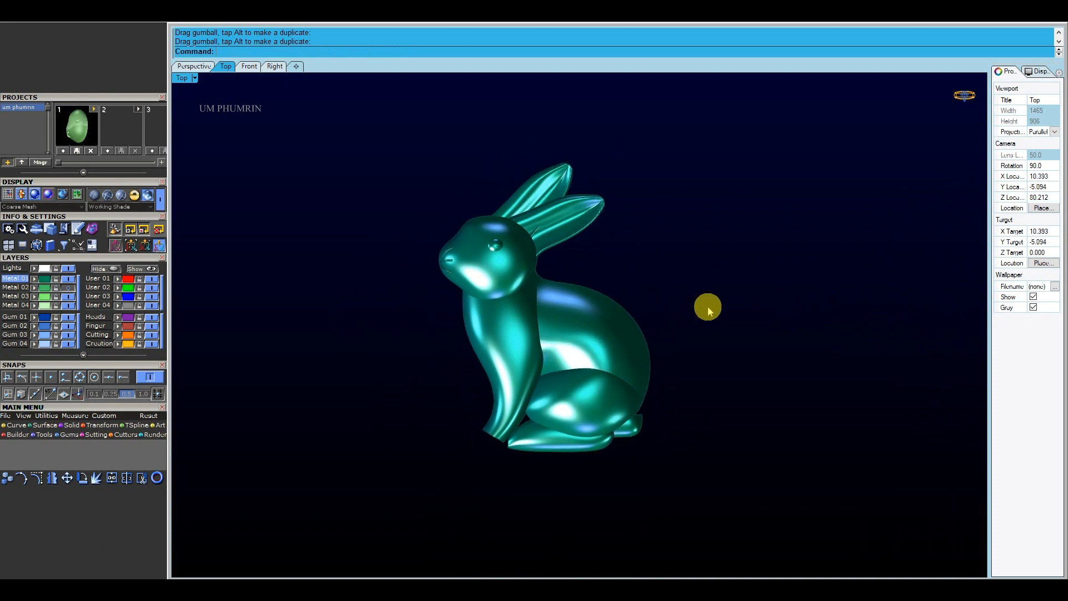